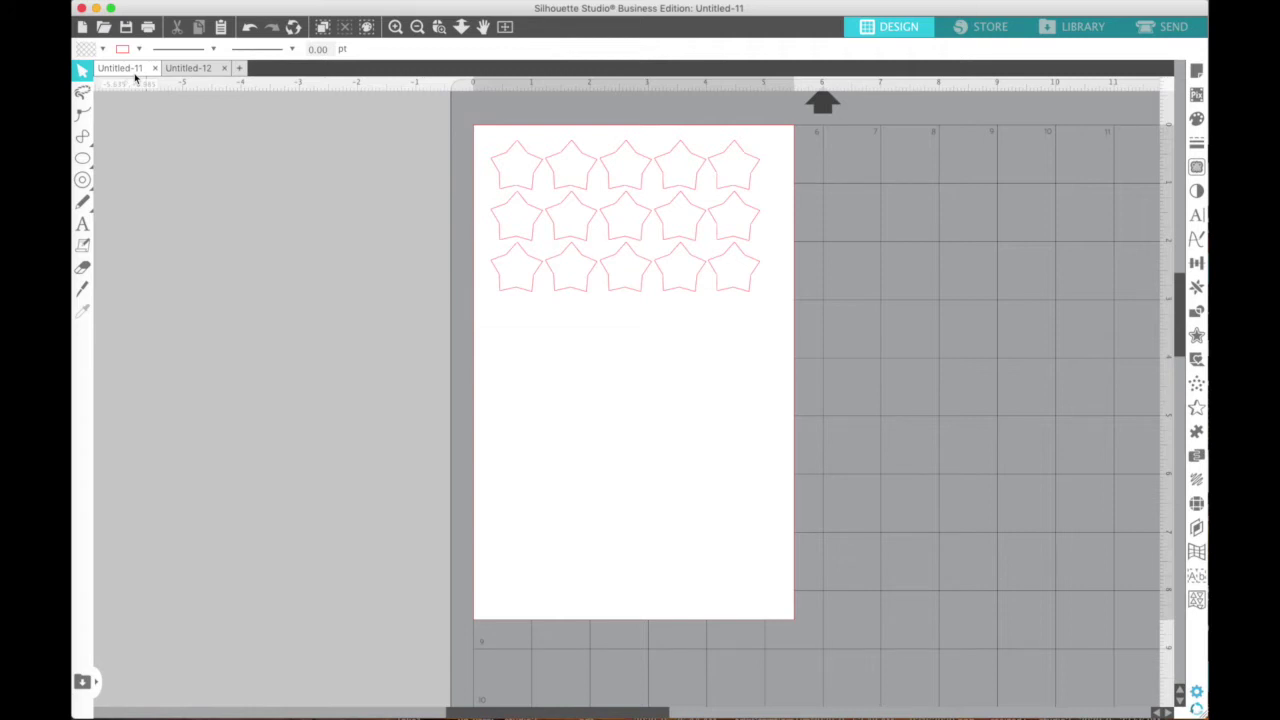
# Step: Compare the circles and stars layouts, then show the stars' cut settings (AutoBlade, force 33, speed 4)
pyautogui.click(185, 68)
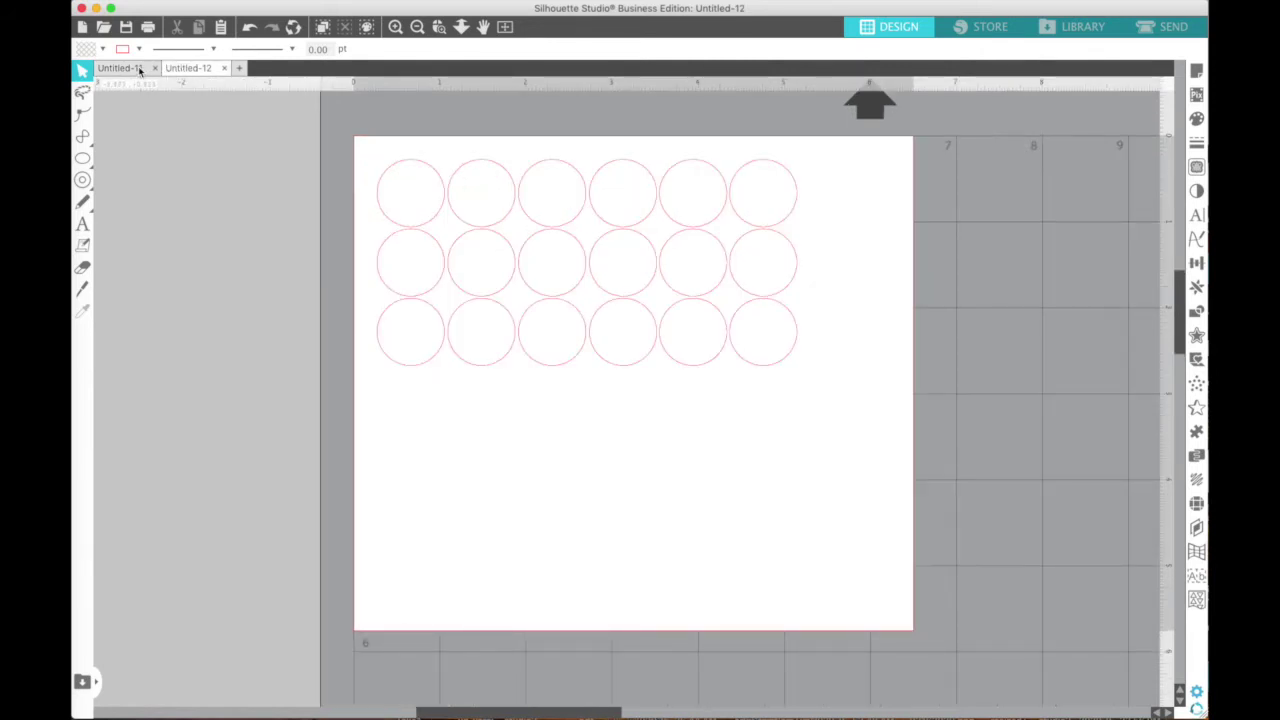
pyautogui.click(140, 68)
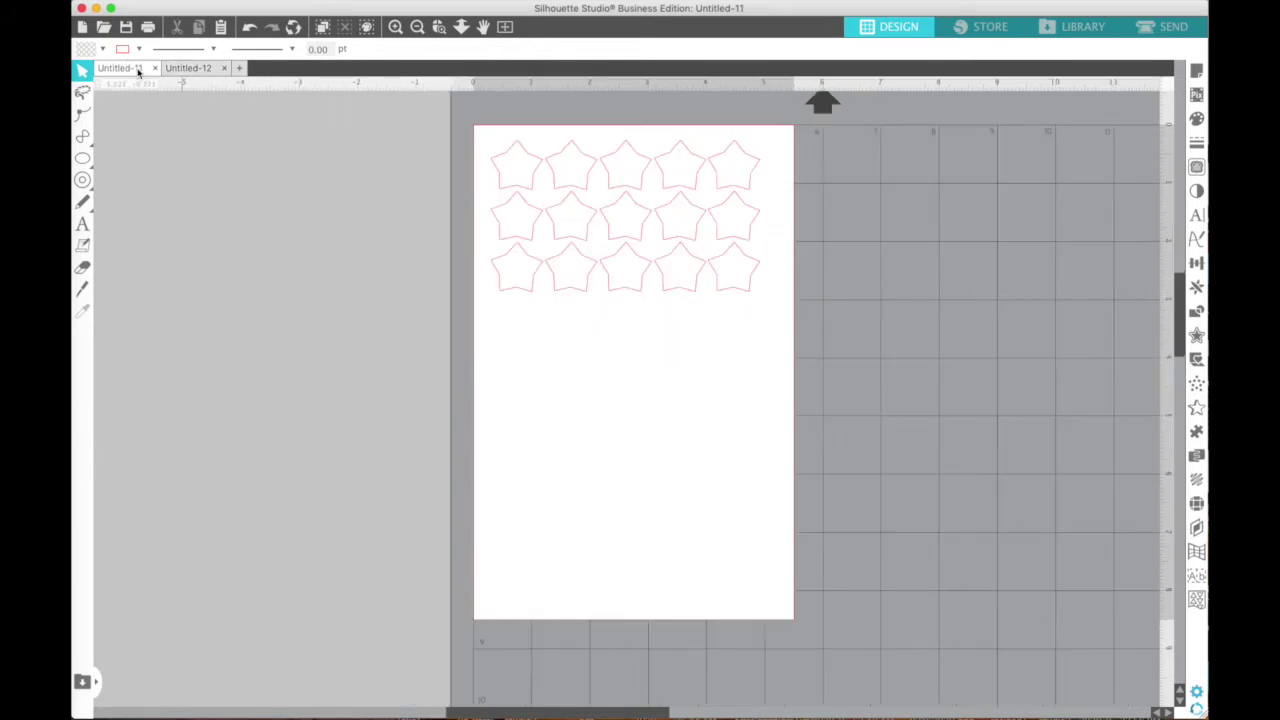
pyautogui.click(1162, 28)
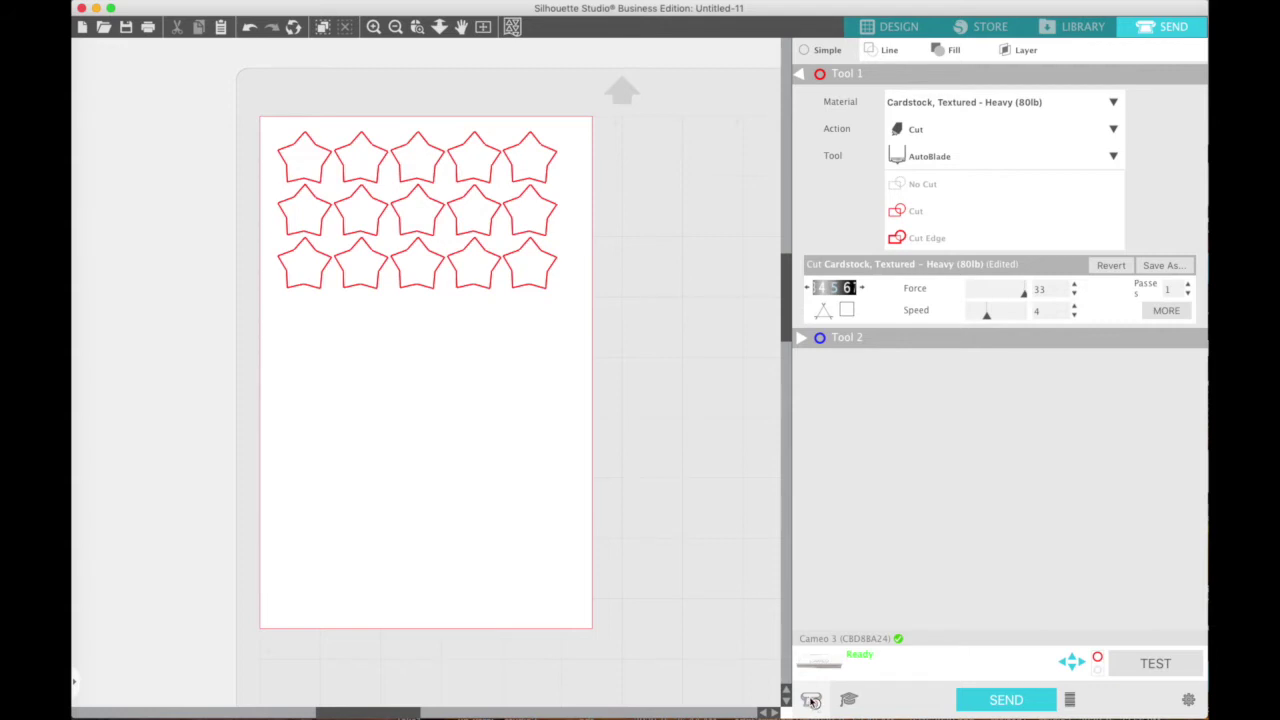
# Step: Assign the stars job to the USB Cameo 4 (14540000)
pyautogui.click(812, 701)
pyautogui.click(812, 701)
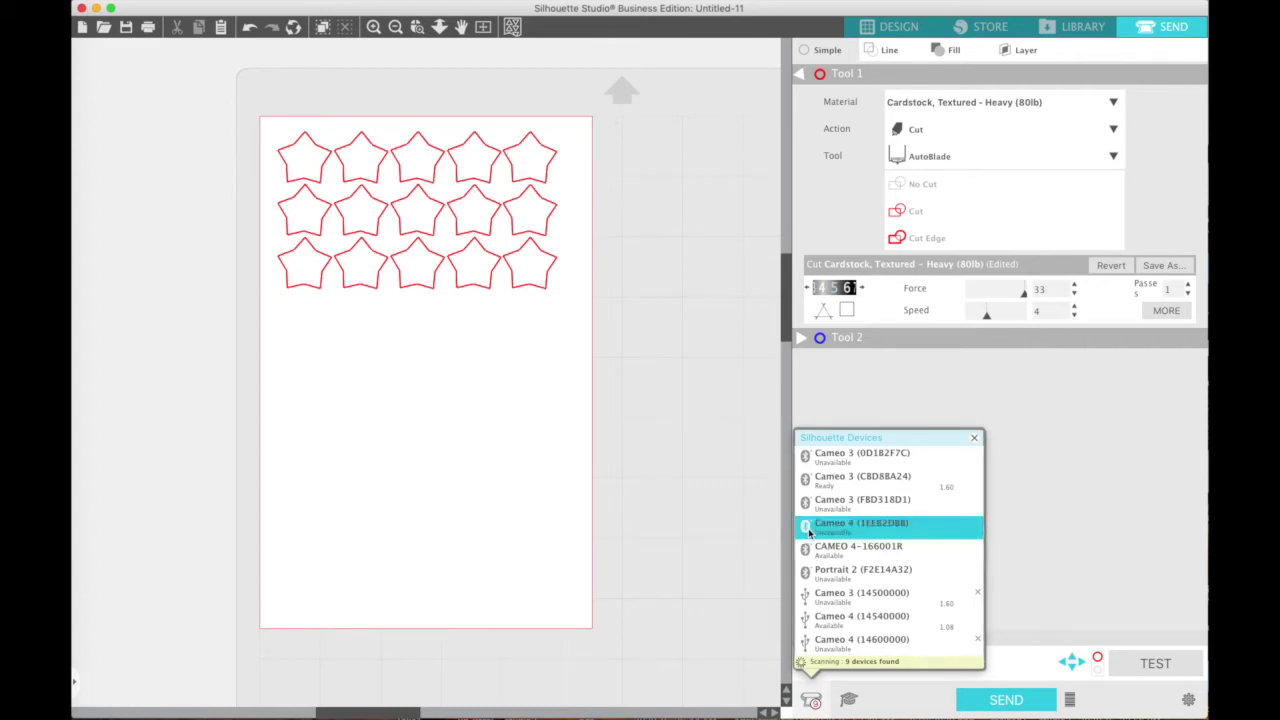
pyautogui.click(829, 620)
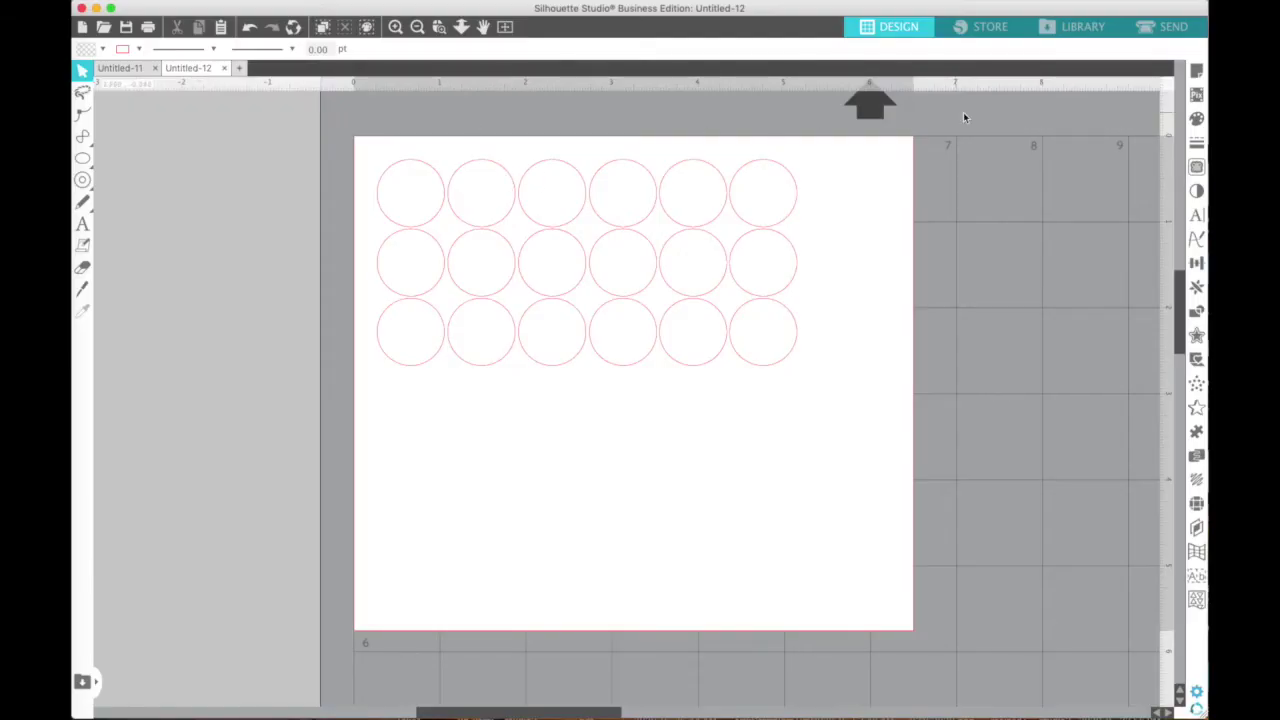
# Step: Show the circles' cut settings and select the Bluetooth Cameo 3 (CBD8BA24) as their cutter
pyautogui.click(1156, 33)
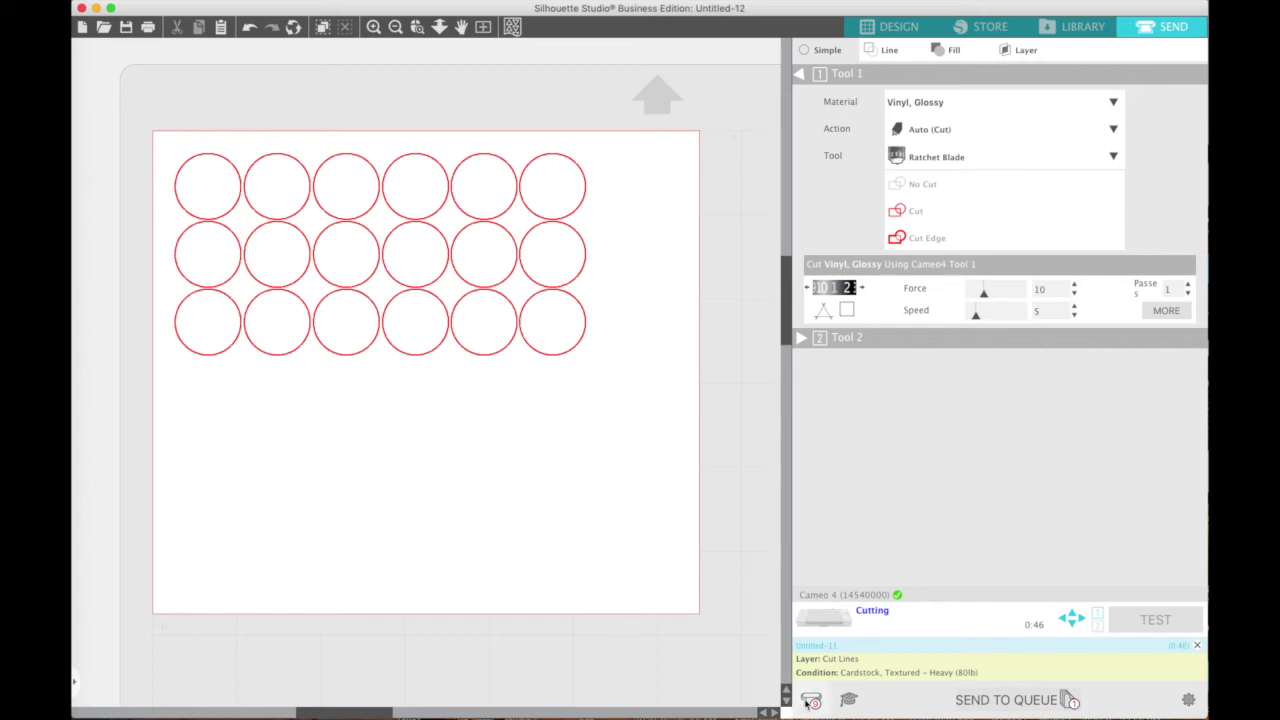
pyautogui.click(808, 701)
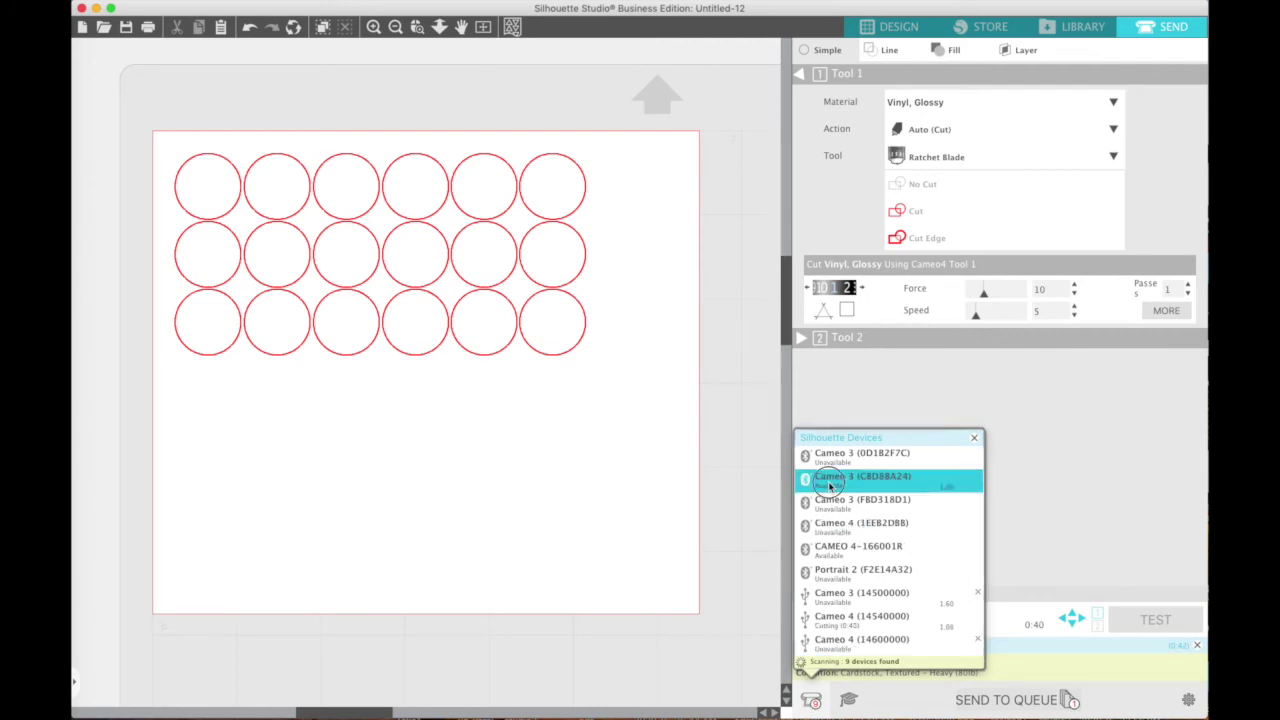
pyautogui.click(829, 486)
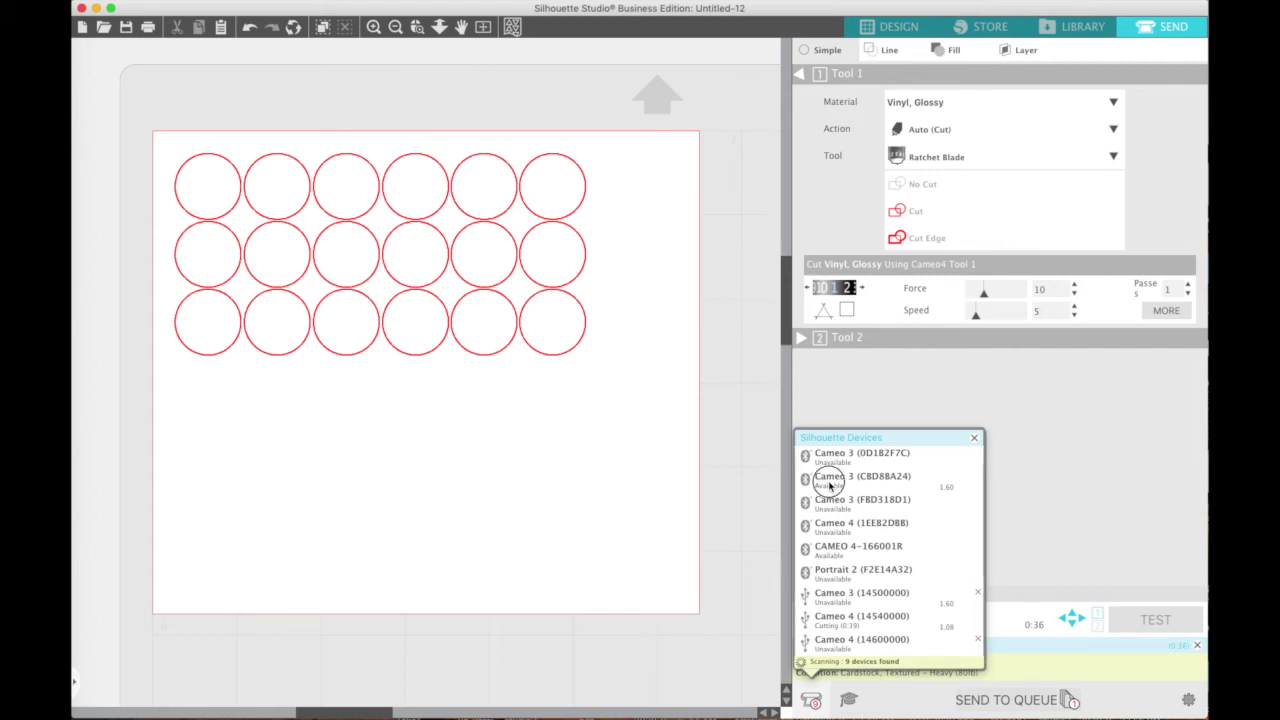
pyautogui.click(829, 486)
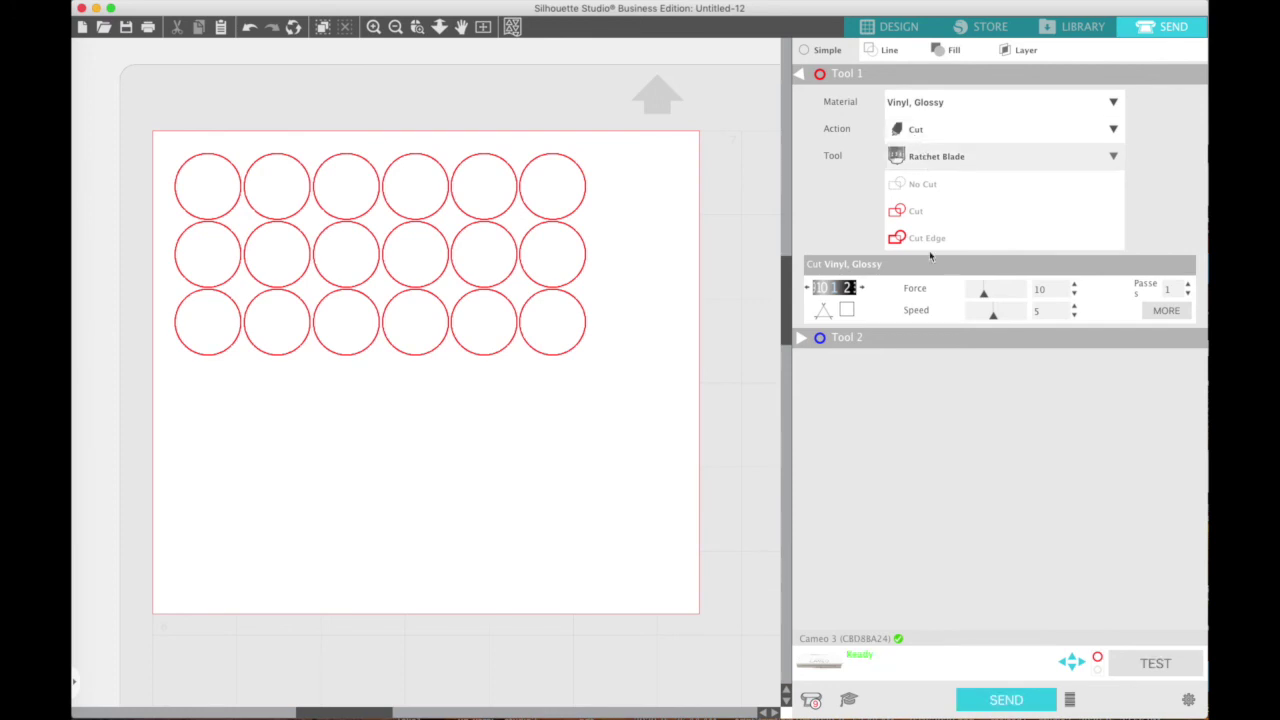
# Step: Send the circles job on glossy vinyl to the Cameo 3 (CBD8BA24)
pyautogui.click(1010, 705)
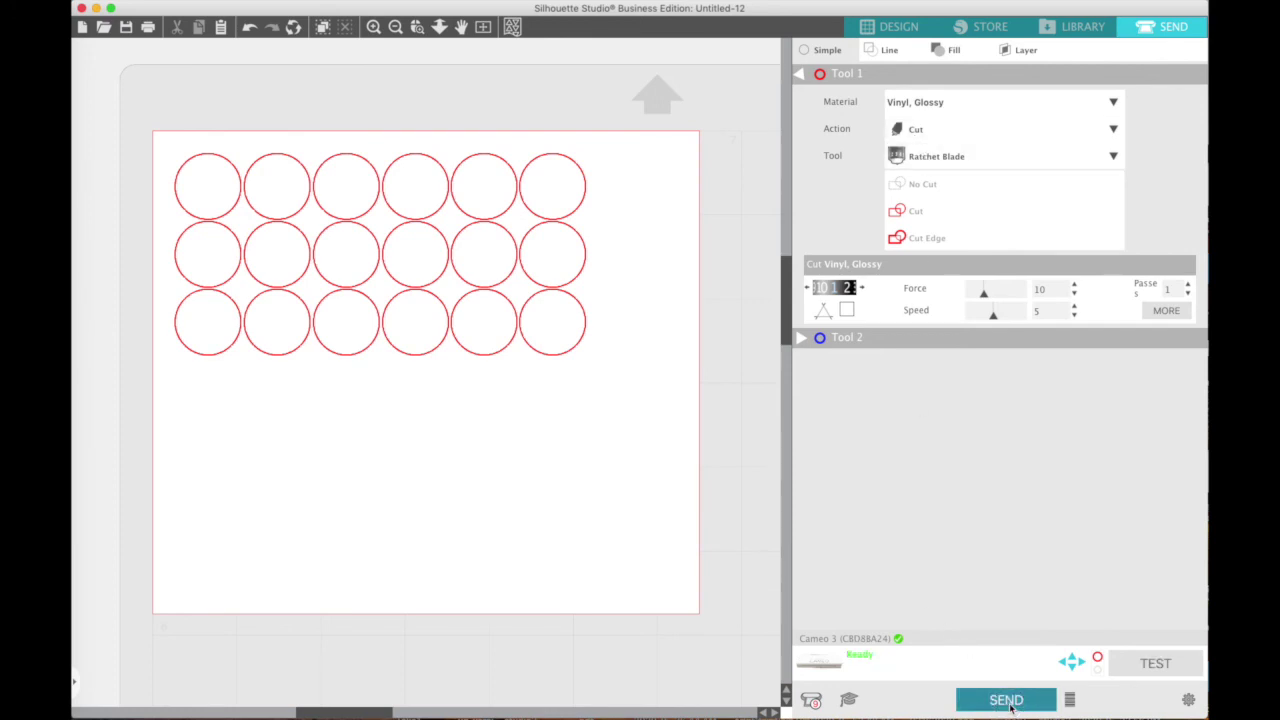